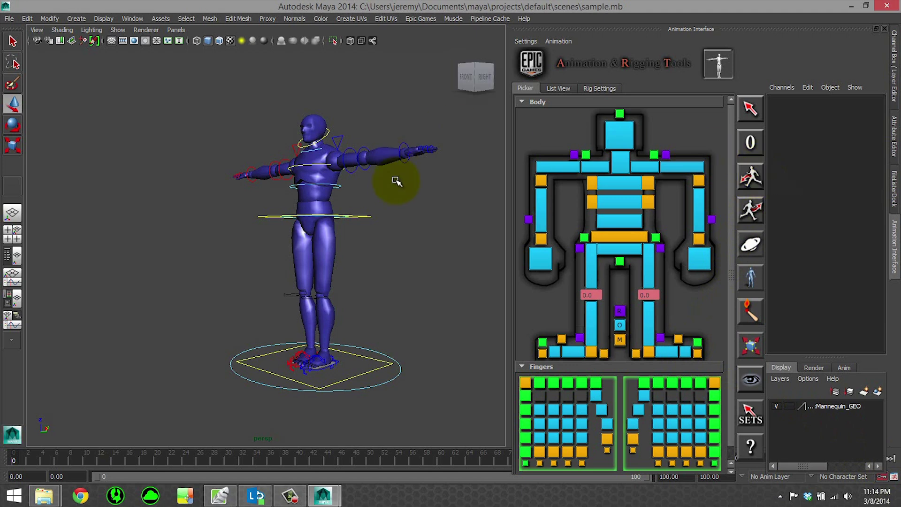
Step: Open the Export Motion window for the Mannequin and move it clear of the character picker
left_click_drag(368, 208, 430, 217, "alt")
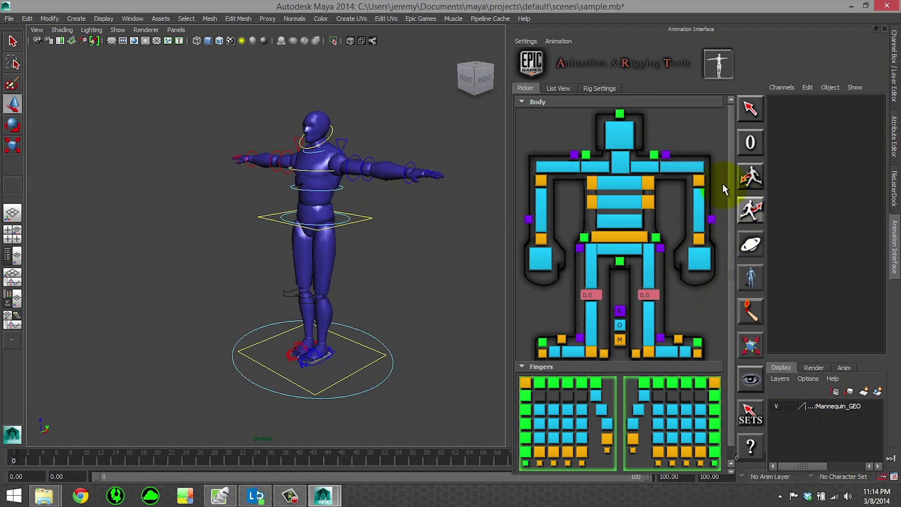
left_click(745, 213)
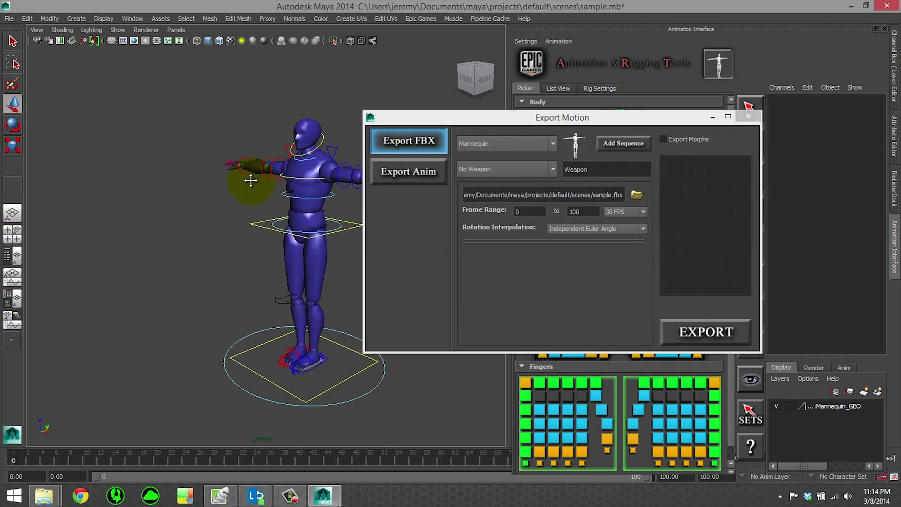
left_click_drag(249, 182, 235, 201, "alt")
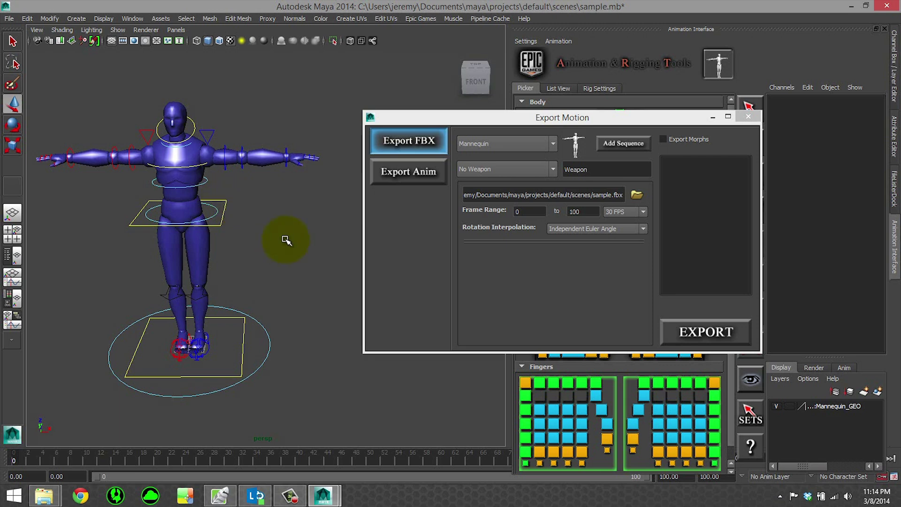
left_click(522, 118)
left_click_drag(521, 116, 401, 86)
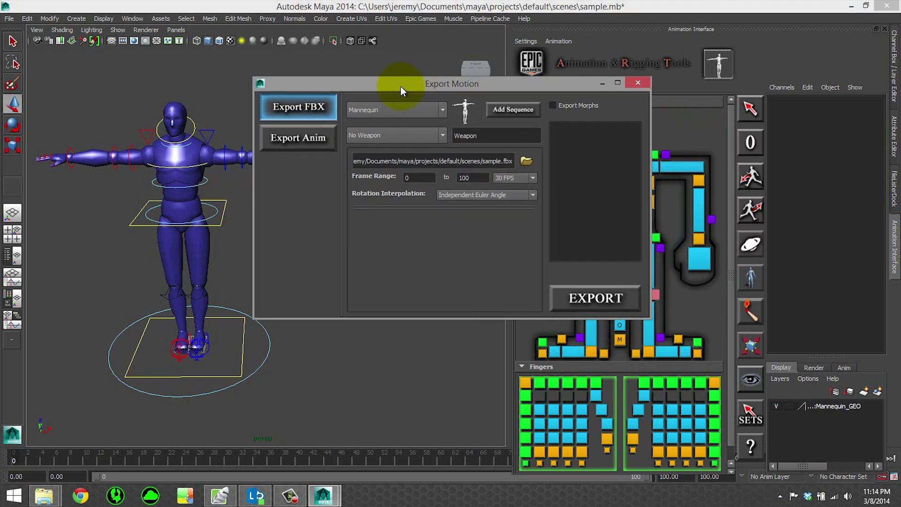
Step: Add a second sequence to the Mannequin's FBX export, with No Weapon chosen and Weapon as the weapon name
left_click(376, 111)
left_click(378, 109)
left_click(511, 108)
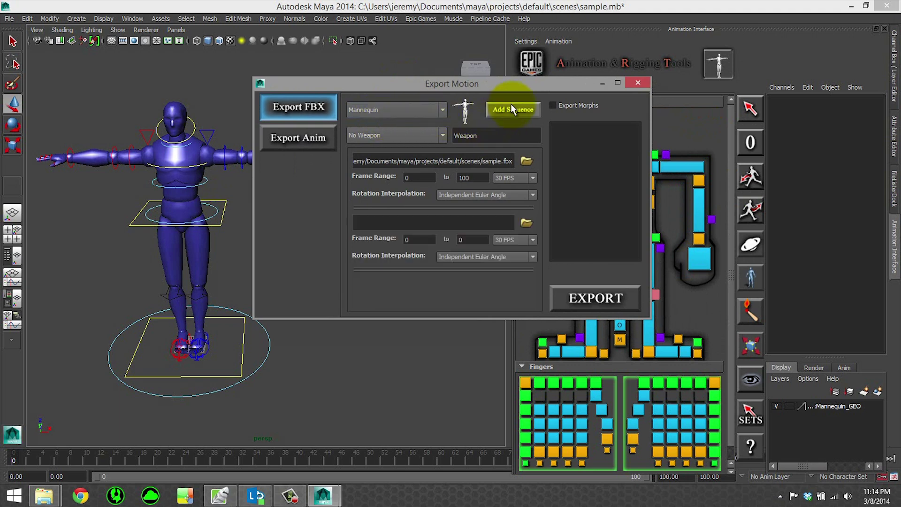
left_click(387, 134)
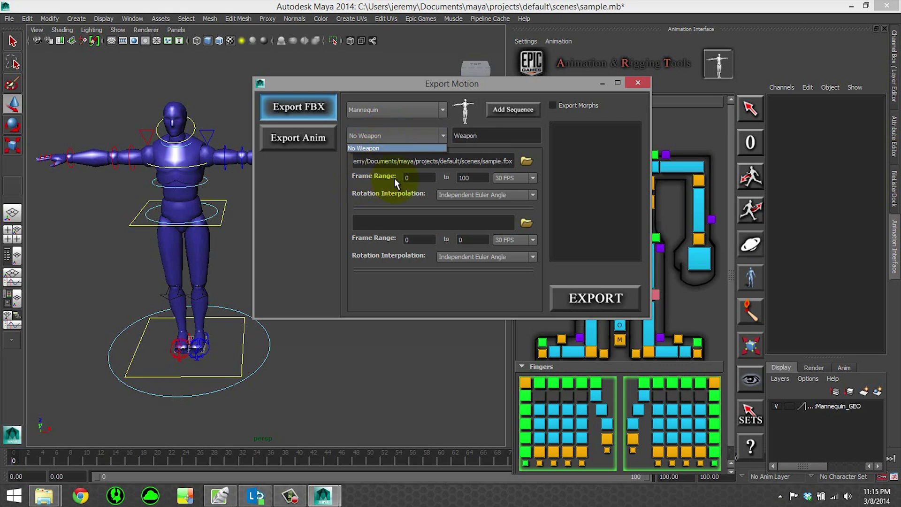
left_click(413, 147)
double_click(467, 136)
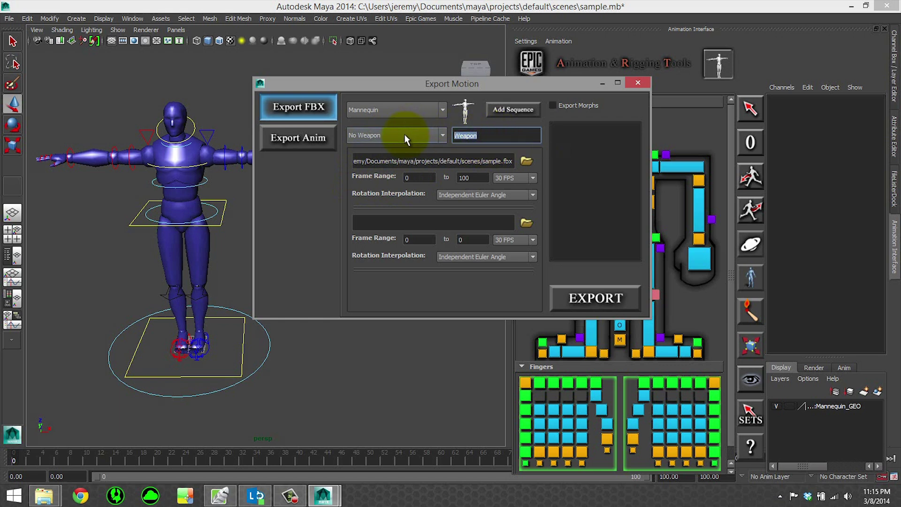
type("Weapon")
Step: Set the first sequence's rotation interpolation to Quaternion Slerp and try the Export Morphs option
left_click(526, 178)
left_click(511, 201)
left_click(510, 200)
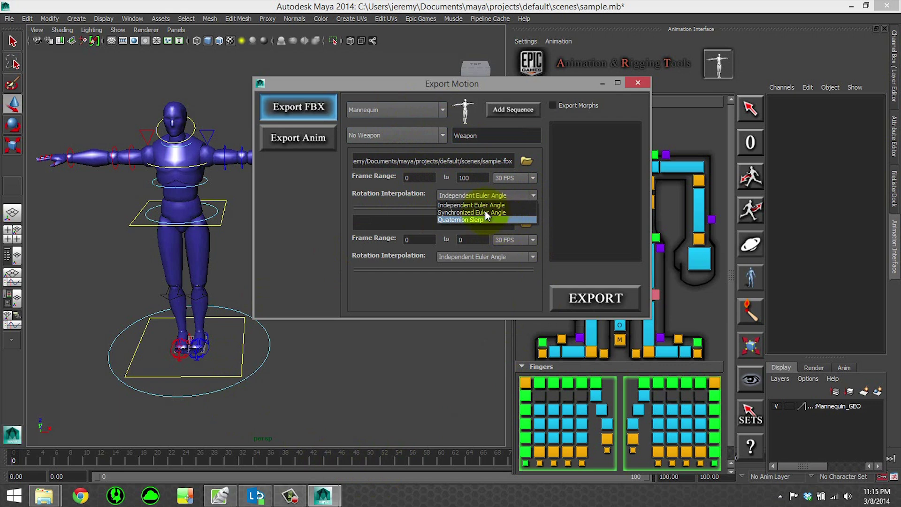
left_click(461, 220)
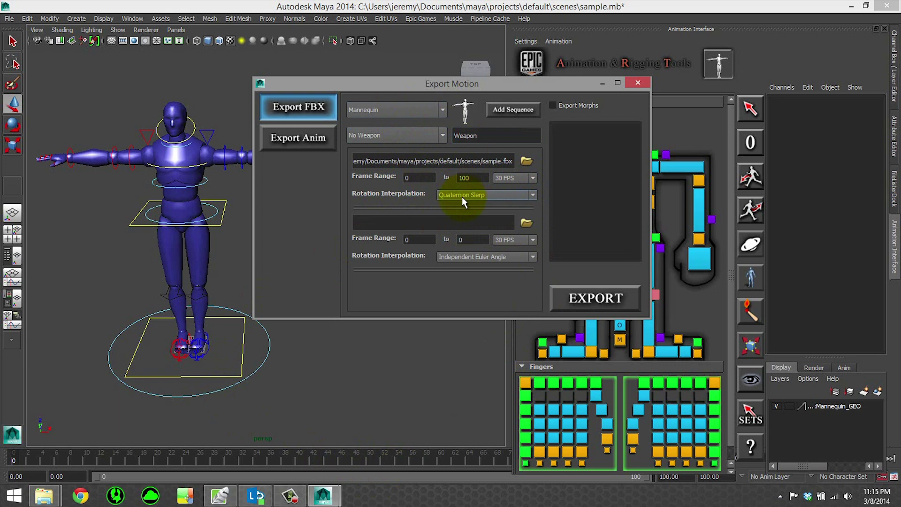
left_click(463, 202)
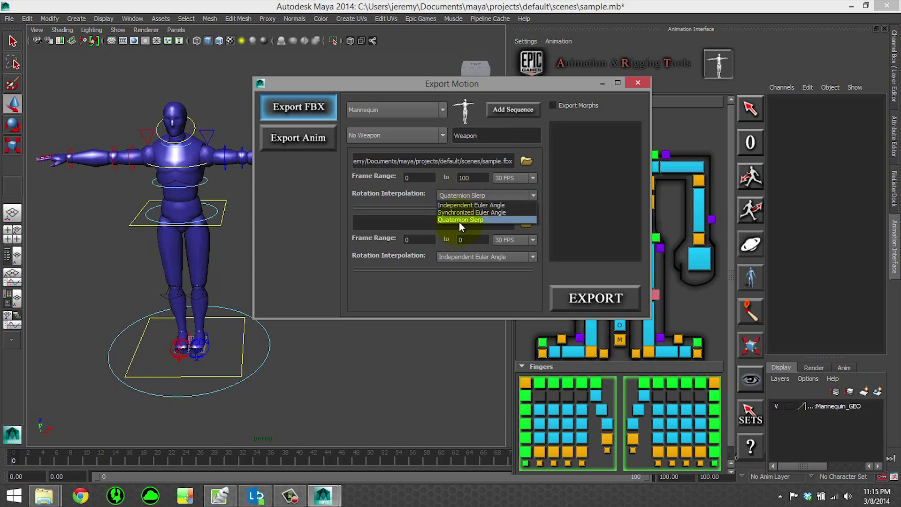
left_click(459, 220)
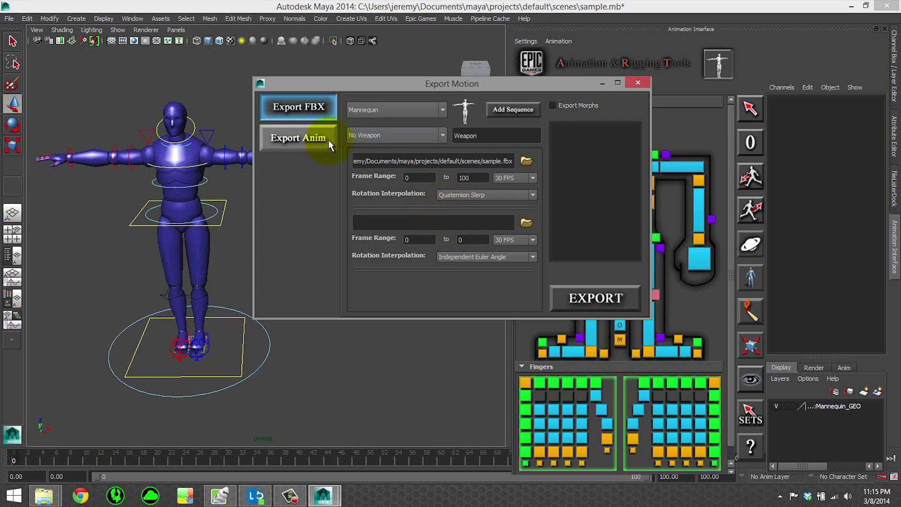
left_click_drag(448, 92, 395, 88)
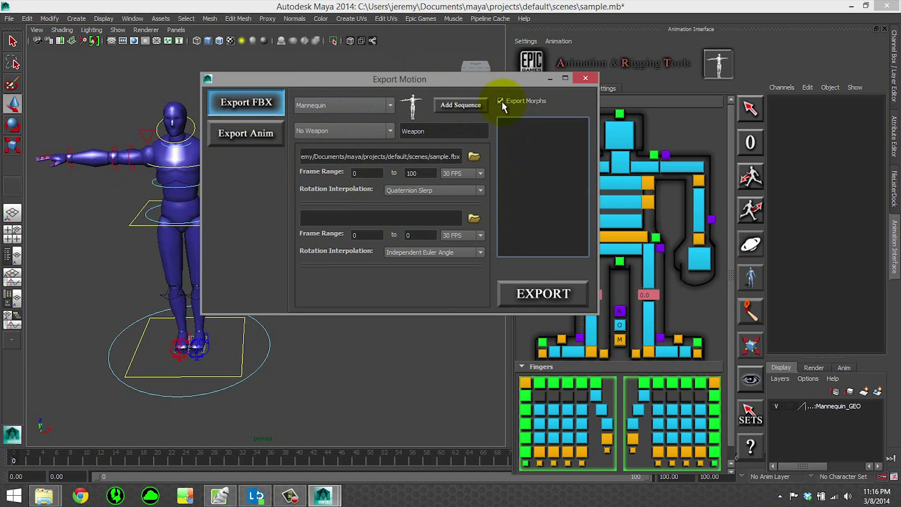
Step: Switch to exporting an animation file and name it test_pose
left_click(263, 138)
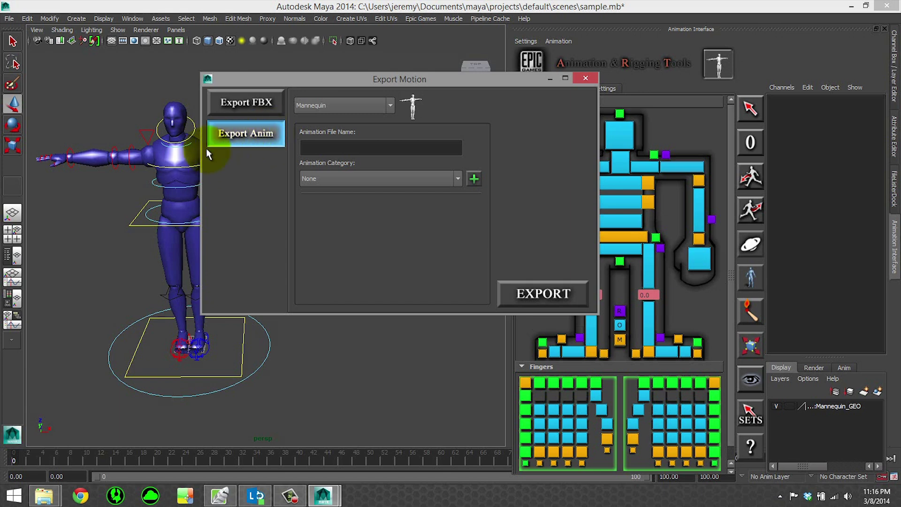
left_click(342, 147)
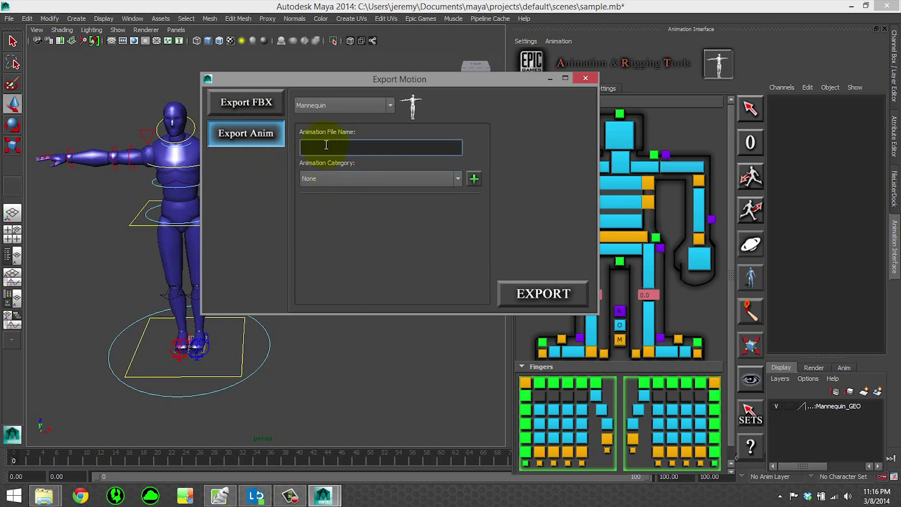
type("test_pose")
Step: Create an animation category named Tests and assign it to the animation being exported
left_click(371, 179)
left_click(474, 179)
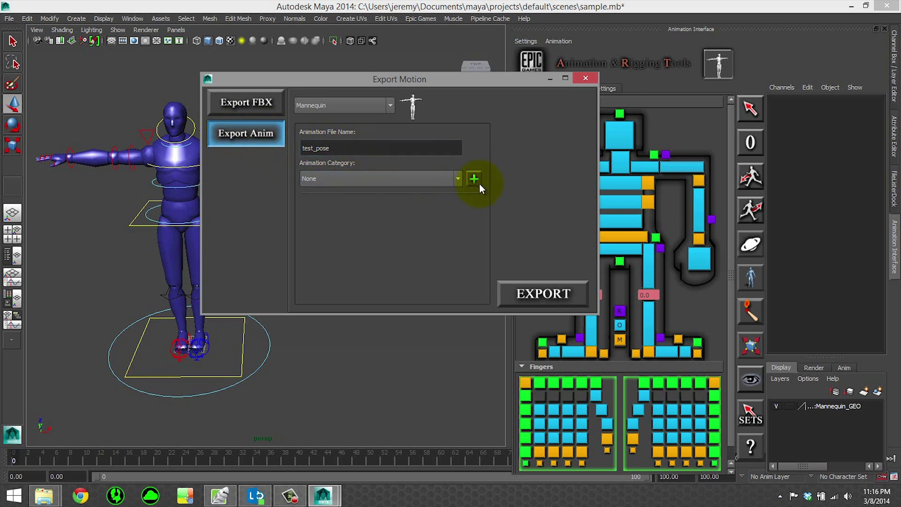
left_click(474, 179)
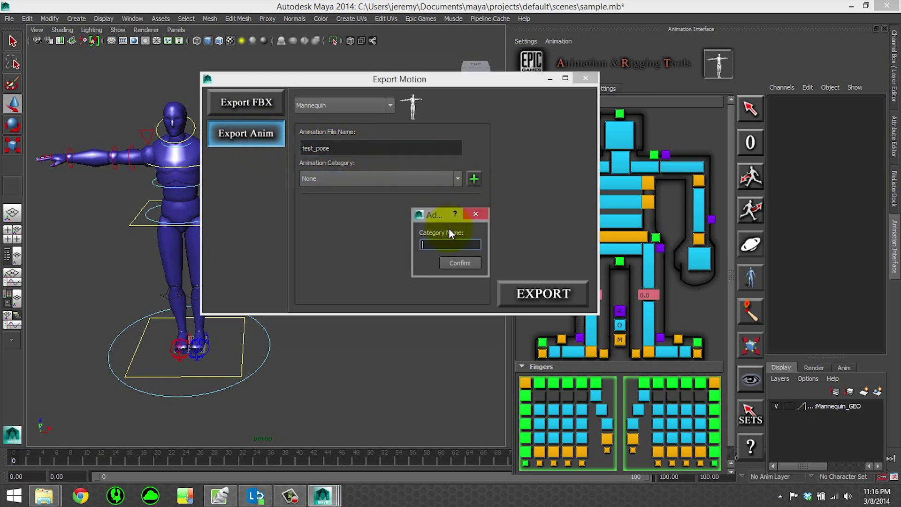
left_click(465, 265)
left_click(379, 177)
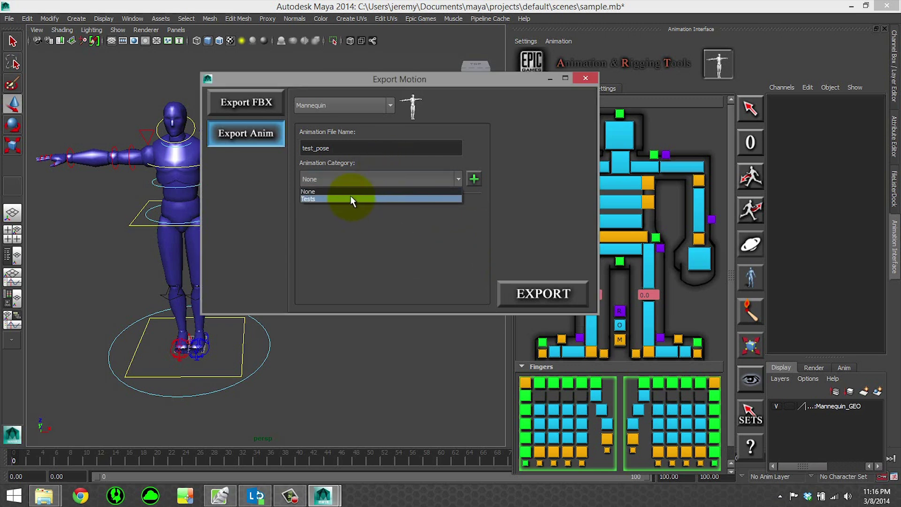
left_click(350, 195)
Step: Export the test_pose animation and move the export window aside to see the character
left_click(519, 293)
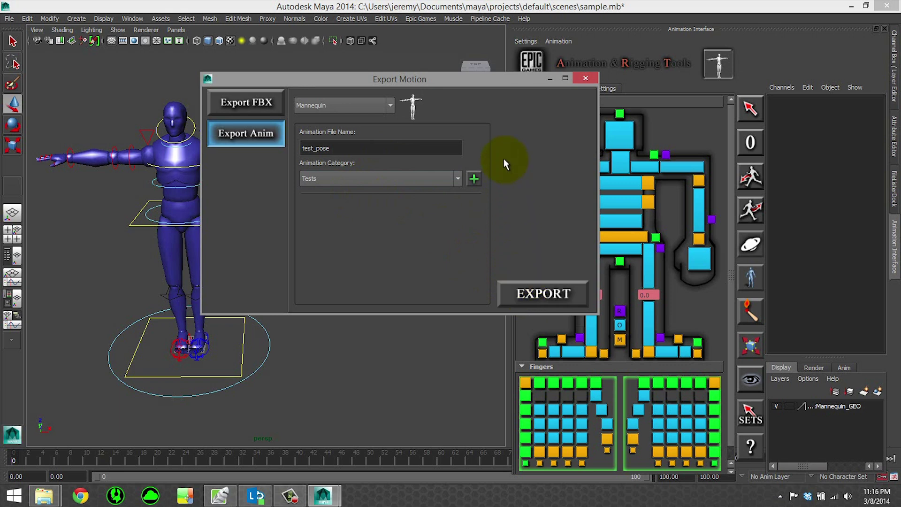
left_click_drag(478, 83, 650, 110)
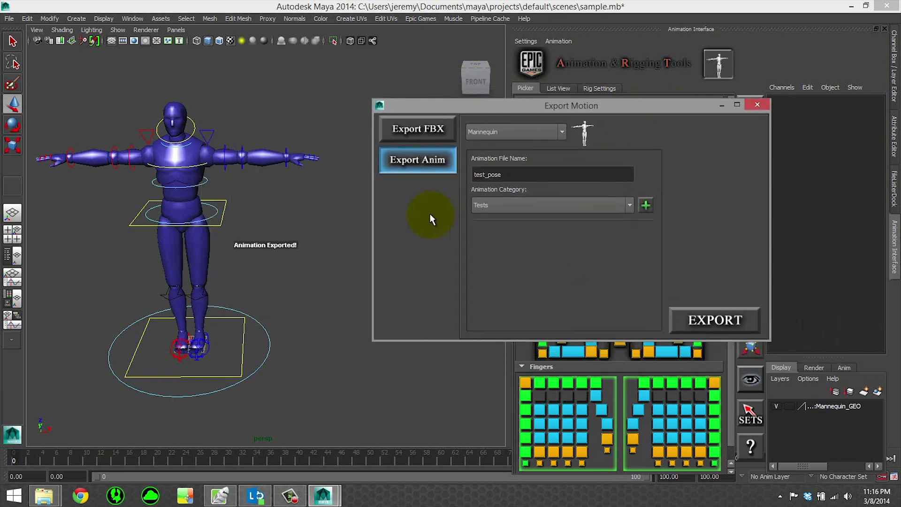
left_click_drag(477, 105, 254, 88)
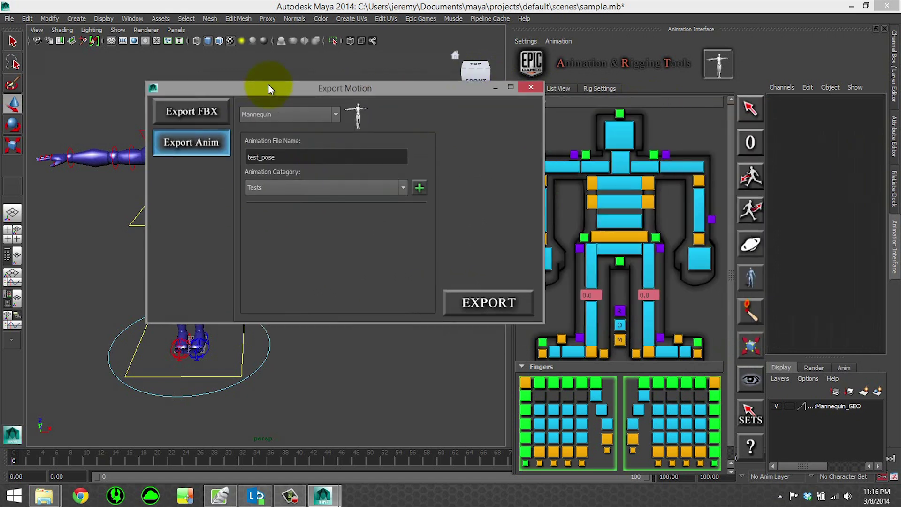
Step: Return to FBX export and reopen the Export Motion window so it holds only the default sample.fbx sequence
left_click(191, 111)
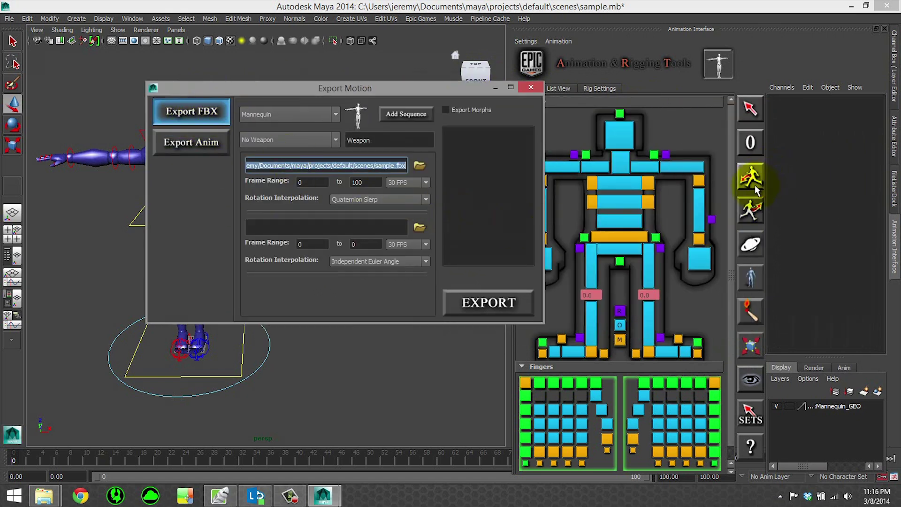
left_click(751, 210)
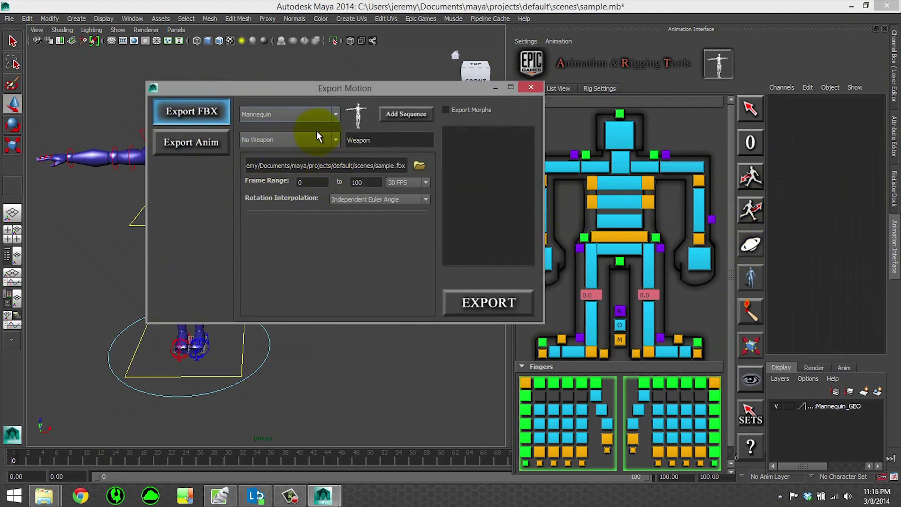
left_click_drag(297, 166, 414, 175)
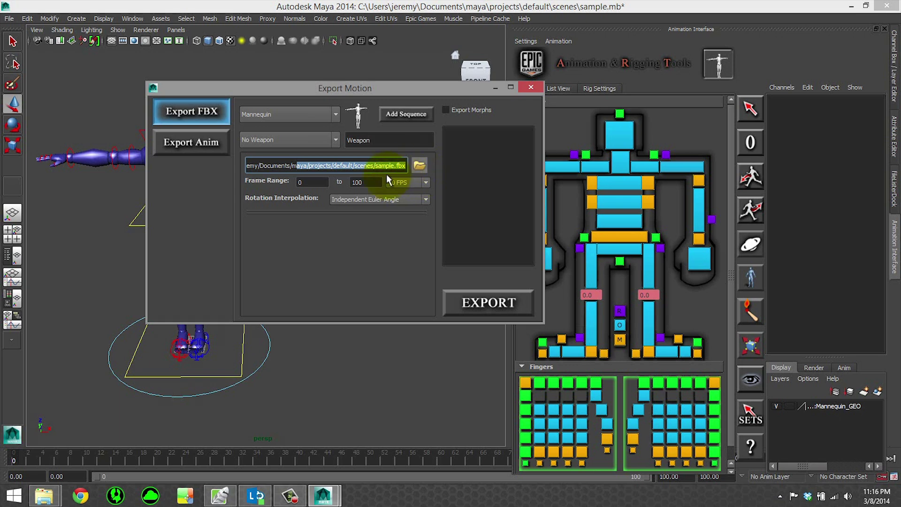
left_click(302, 183)
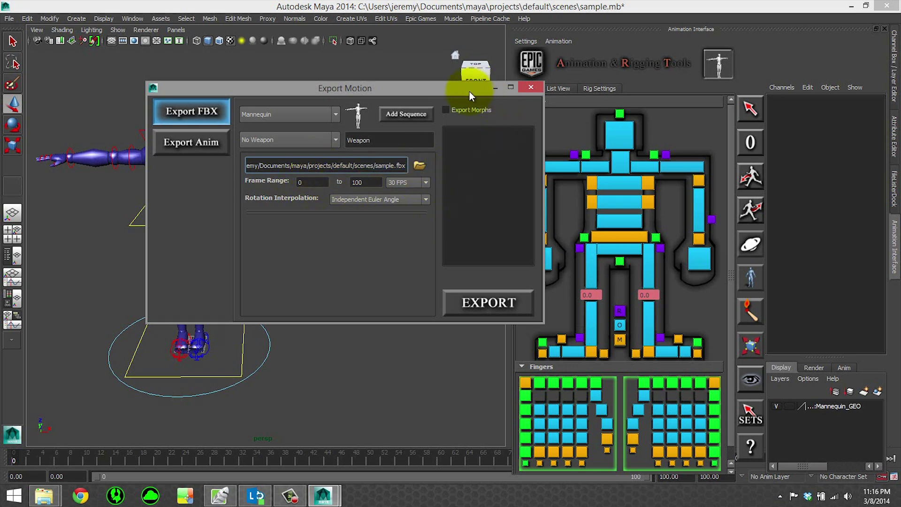
Step: Export the Mannequin's motion to sample.fbx for frames 0 to 100 at 30 FPS, dismiss the messages and close the export window
left_click(512, 302)
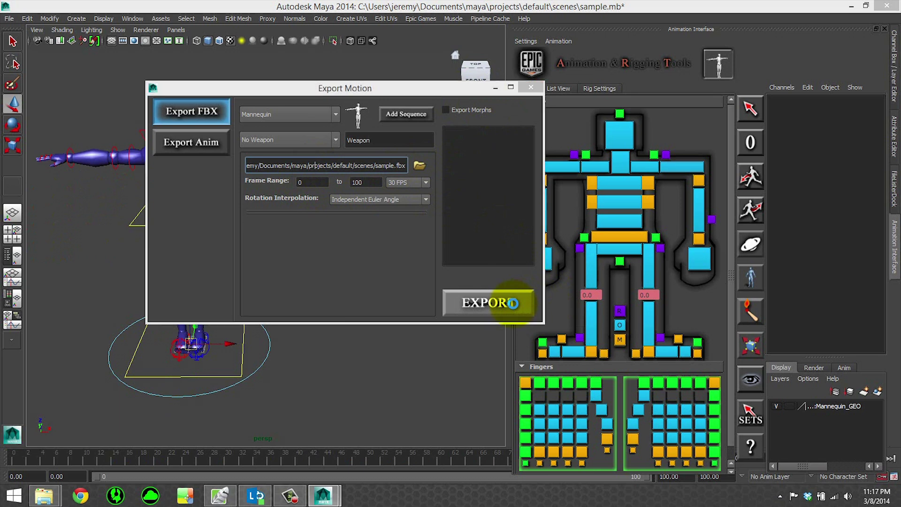
left_click(465, 249)
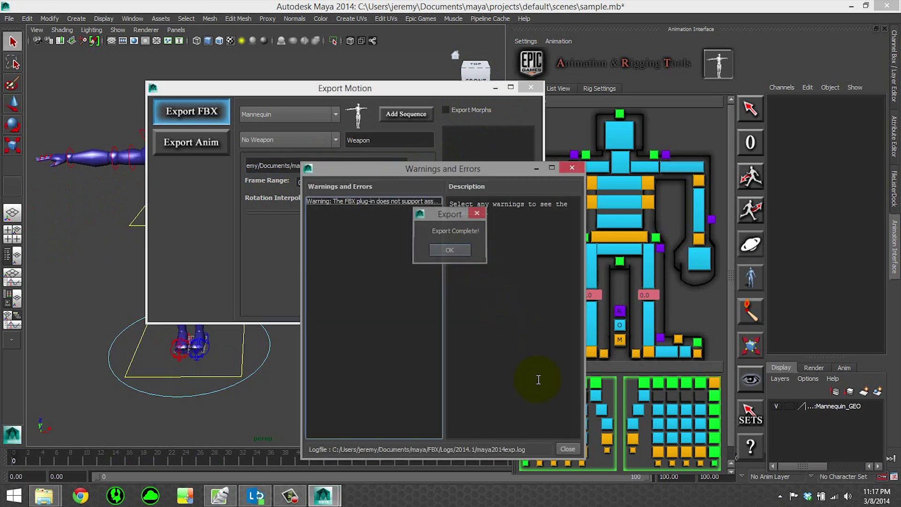
left_click(566, 448)
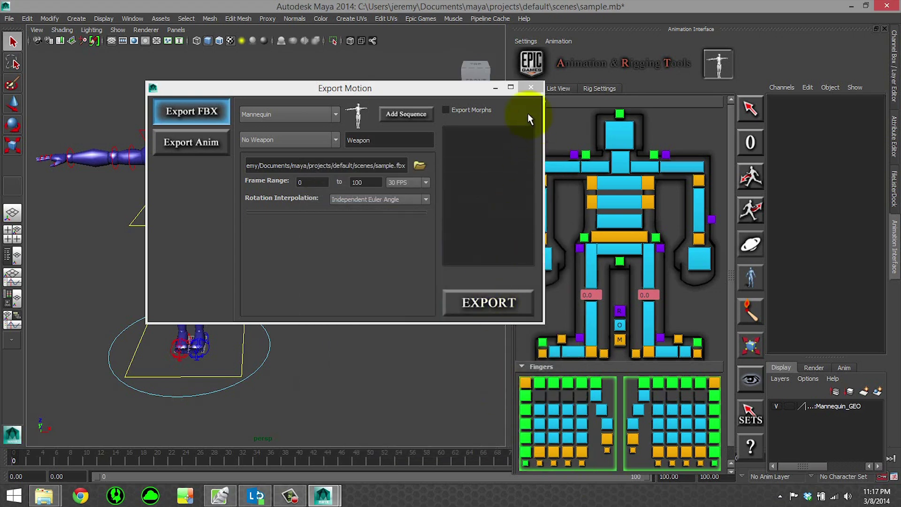
left_click_drag(482, 83, 466, 89)
left_click(515, 94)
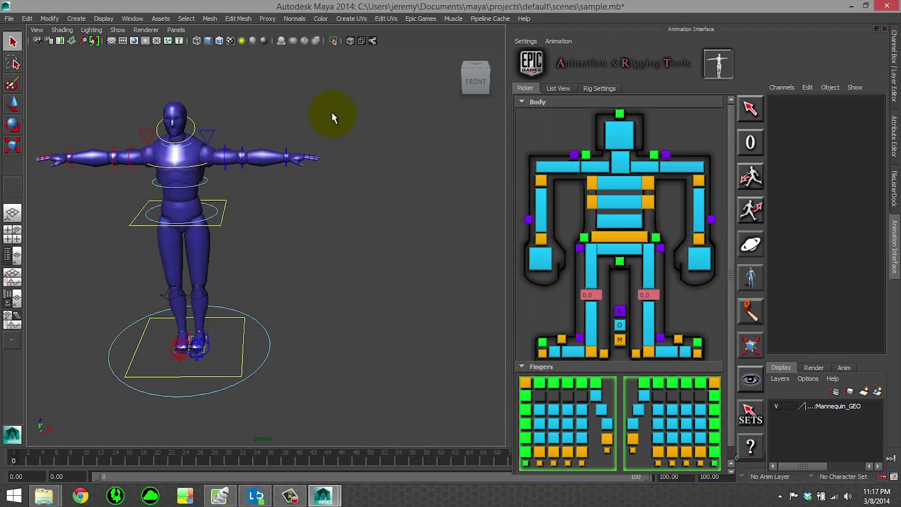
Step: Select all of the Mannequin's rig controls and open their animation curves in the Graph Editor
left_click(750, 109)
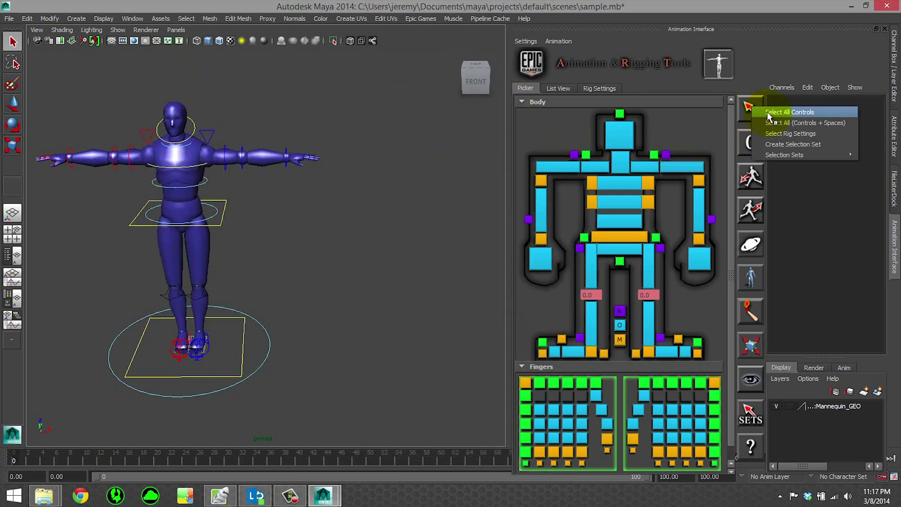
left_click(779, 115)
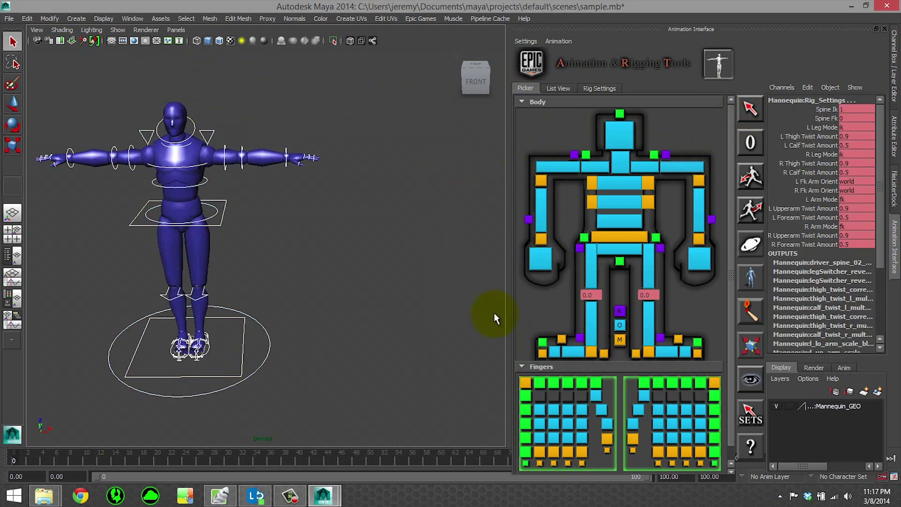
left_click(136, 18)
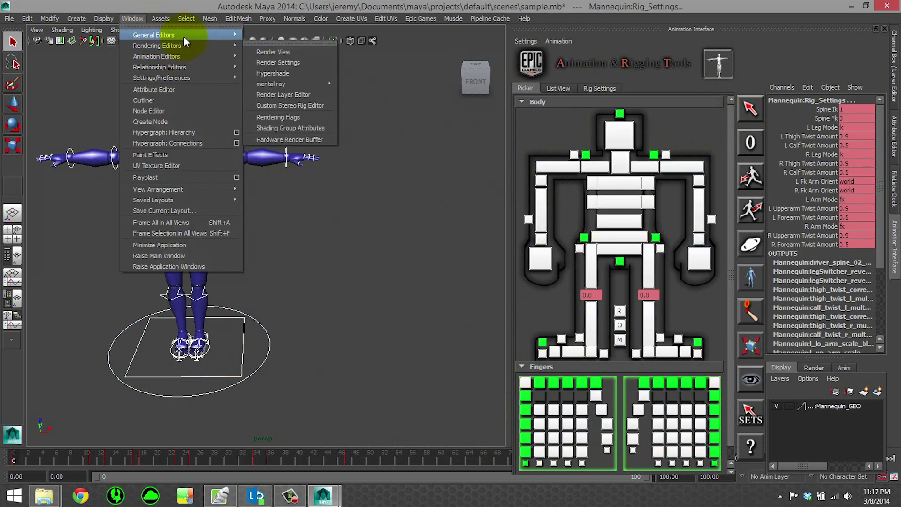
mouse_move(239, 67)
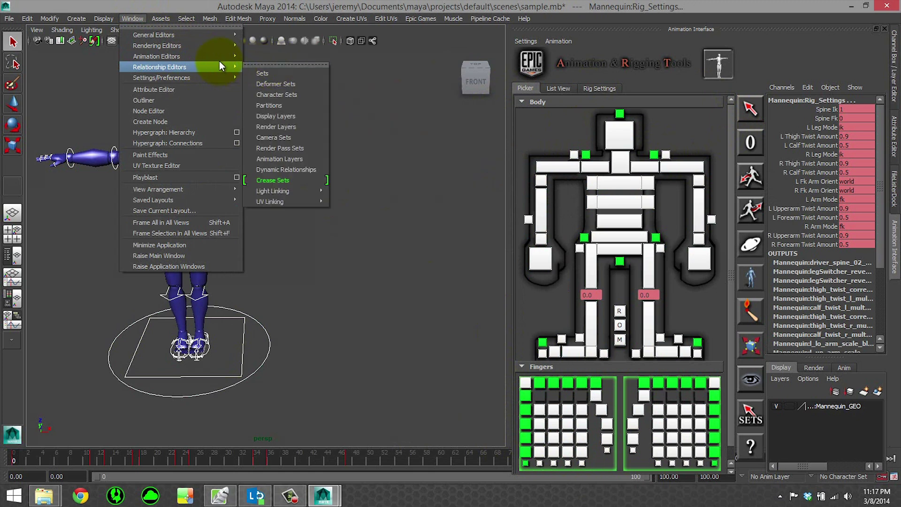
left_click(272, 62)
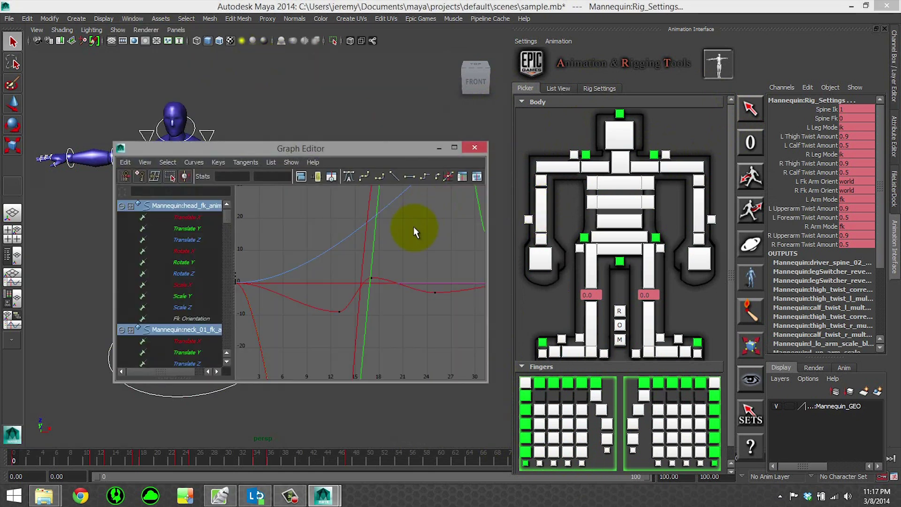
Step: Delete all animation keys of the selected rig controls in the Graph Editor
key("a")
left_click_drag(281, 253, 453, 353)
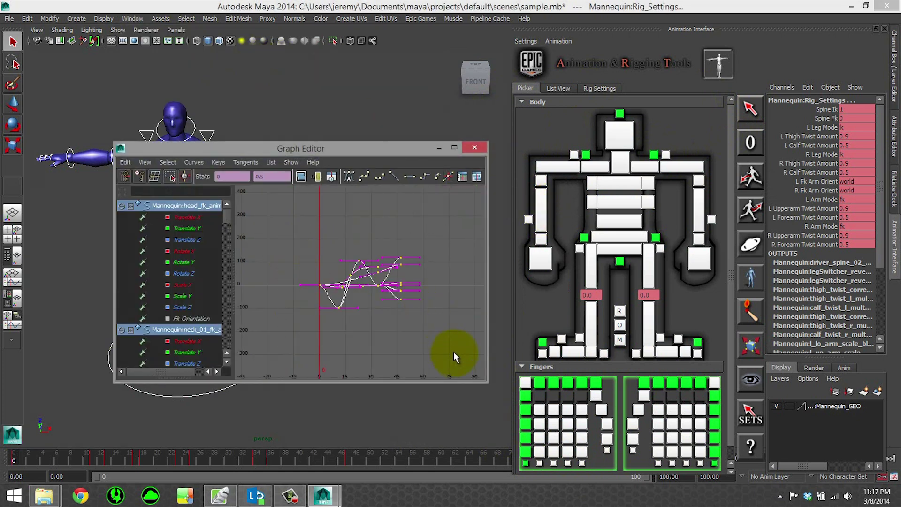
key("Delete")
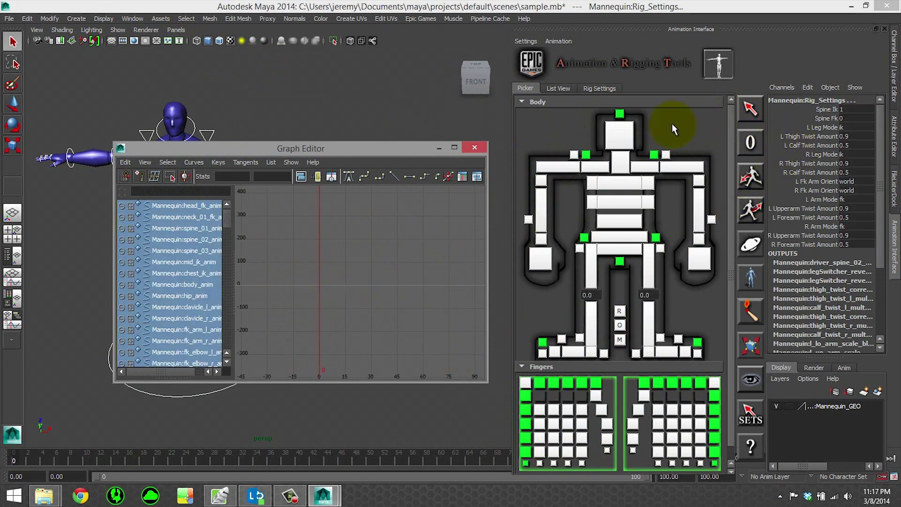
Step: Close the Graph Editor and deselect all of the Mannequin's rig controls
left_click(483, 151)
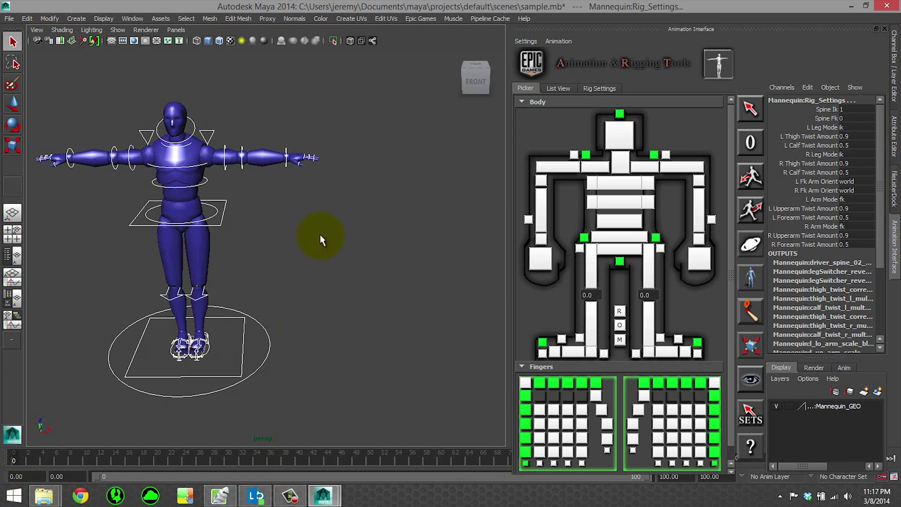
left_click(320, 240)
middle_click_drag(387, 270, 445, 277, "alt")
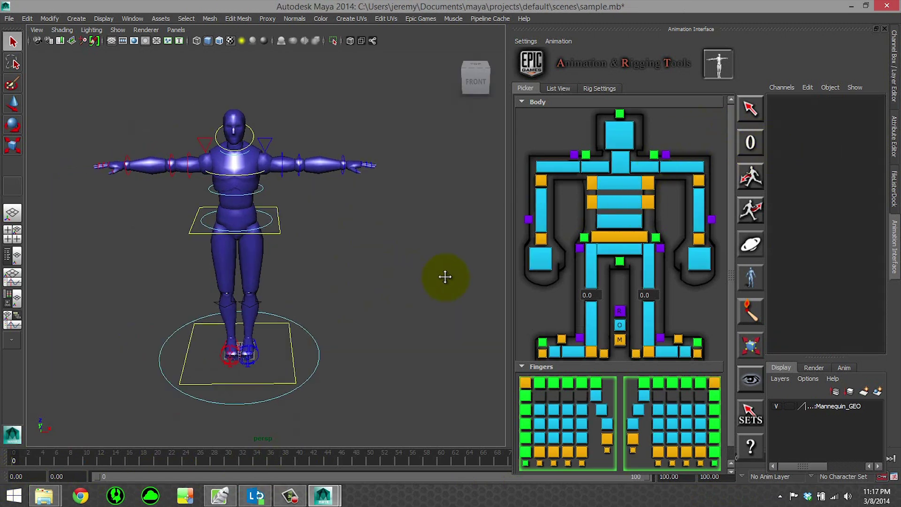
mouse_move(444, 277)
left_mouse_down("alt")
mouse_move(430, 237)
mouse_move(441, 198)
mouse_move(427, 275)
left_mouse_up("alt")
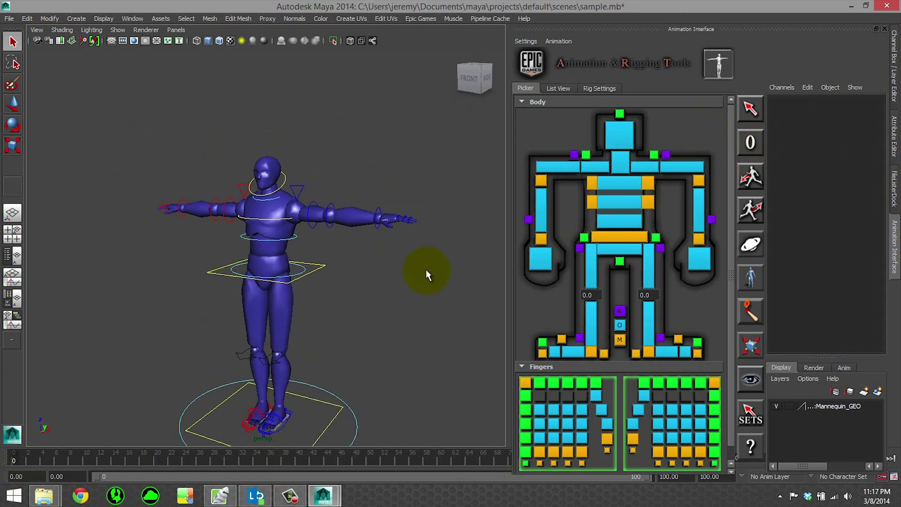
Step: Open the mocap import options of the Import Motion window, move it clear of the Mannequin and choose Mannequin as the target character
left_click(749, 181)
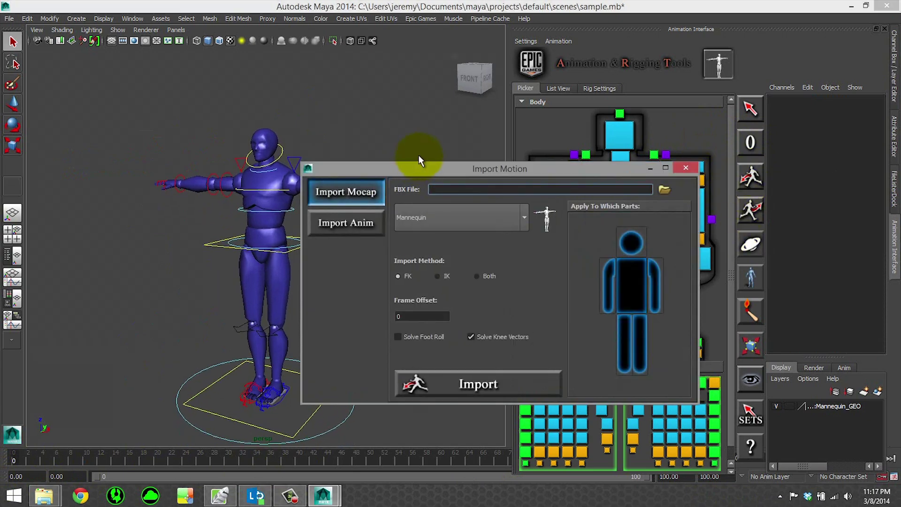
left_click_drag(419, 165, 356, 74)
middle_click_drag(144, 185, 28, 192, "alt")
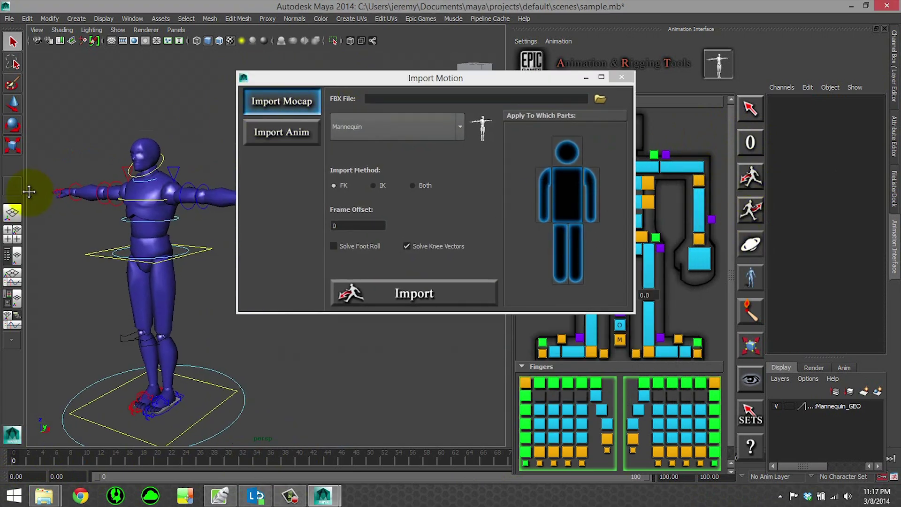
left_click_drag(28, 191, 182, 272, "alt")
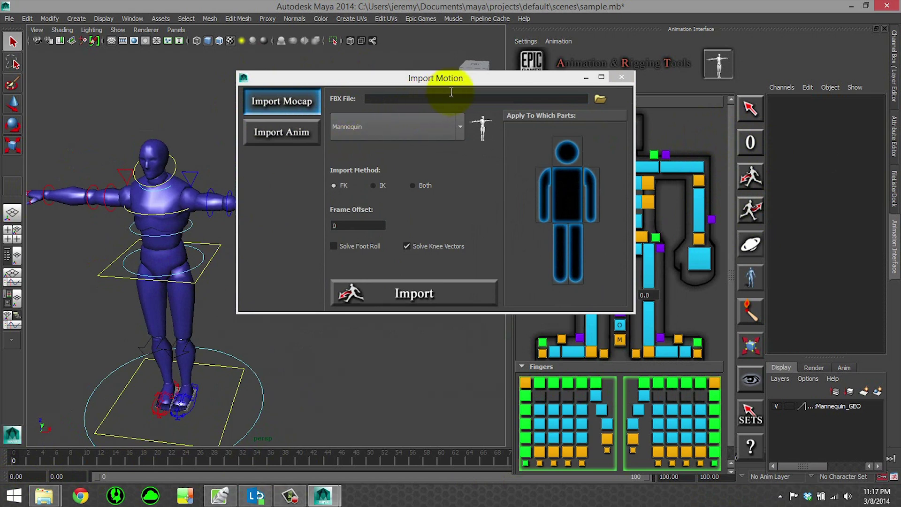
left_click(407, 137)
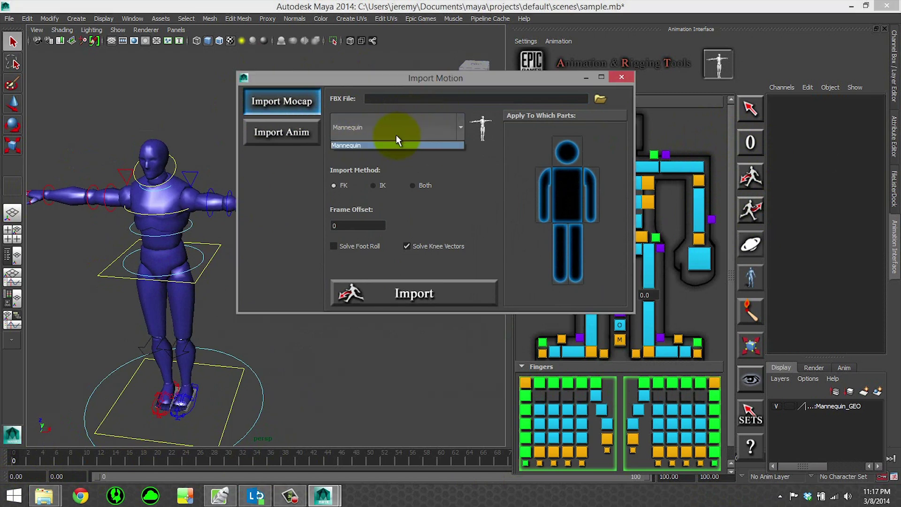
left_click(404, 147)
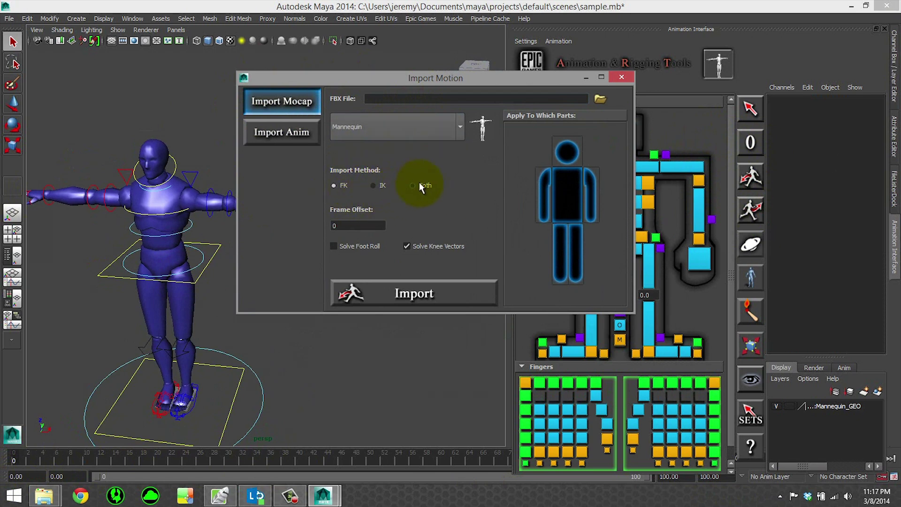
left_click(380, 226)
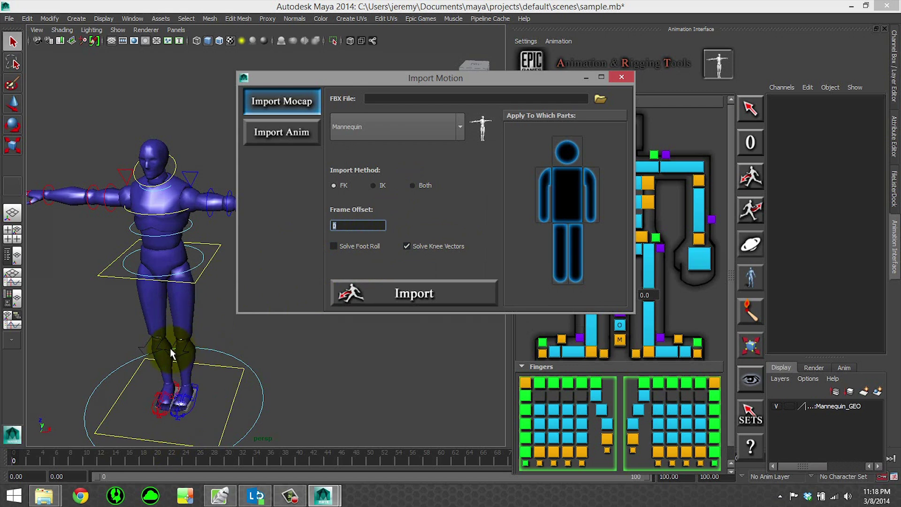
Step: Exclude the head, torso and both arms from the mocap import, and include all of these parts again
left_click(572, 144)
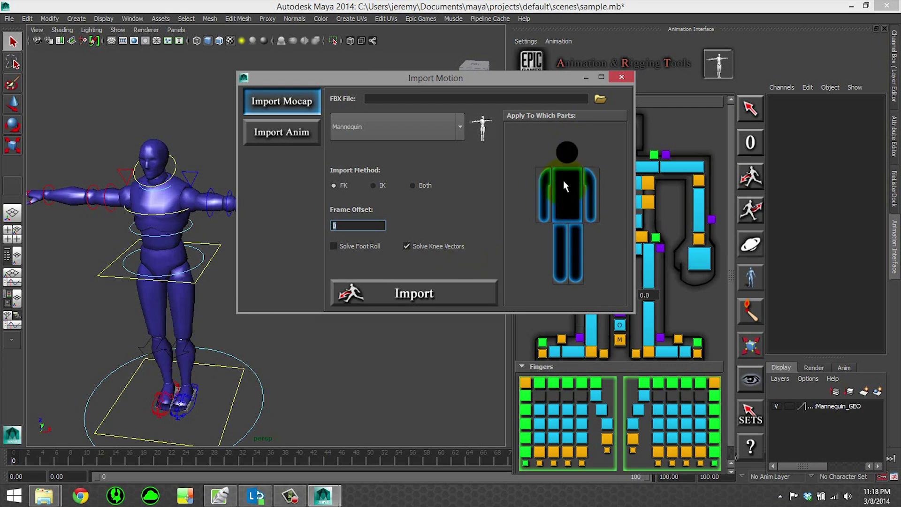
left_click(550, 215)
left_click(594, 215)
left_click(567, 151)
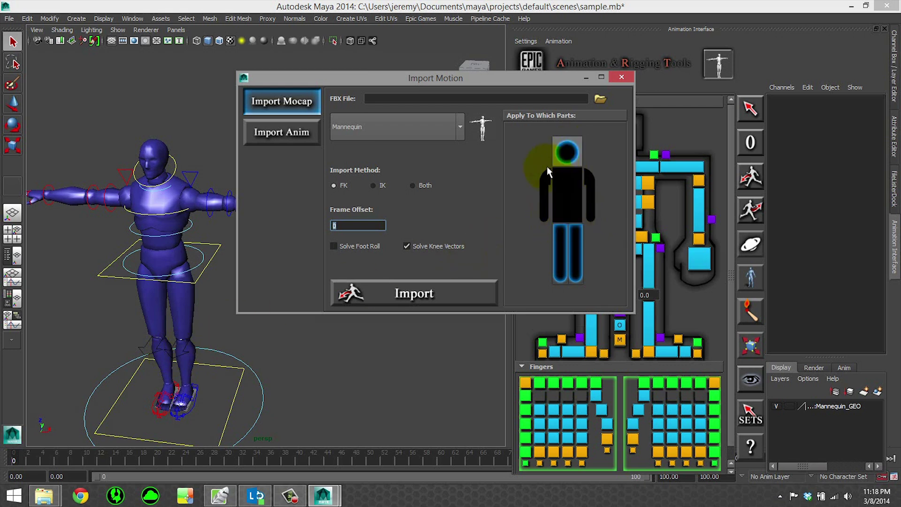
left_click(546, 178)
left_click(589, 193)
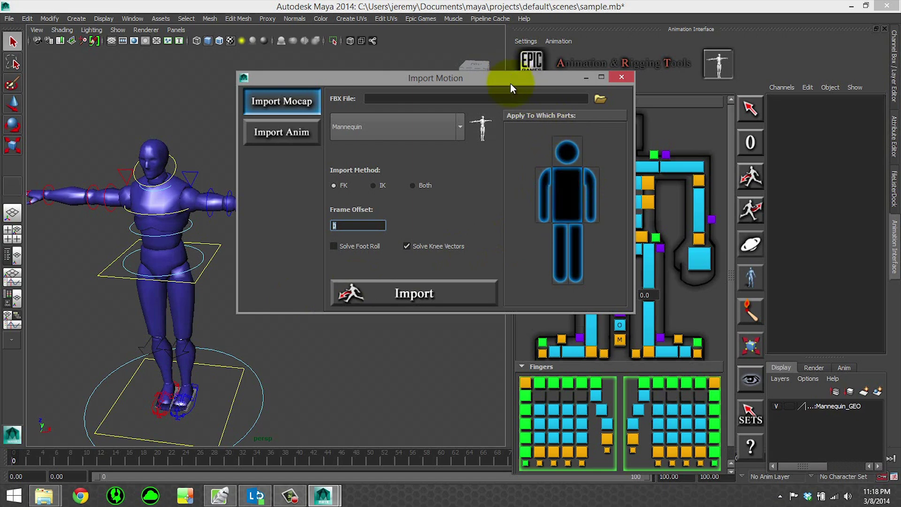
Step: Import the motion from sample.fbx onto all parts of the Mannequin with the Both import method
left_click(601, 99)
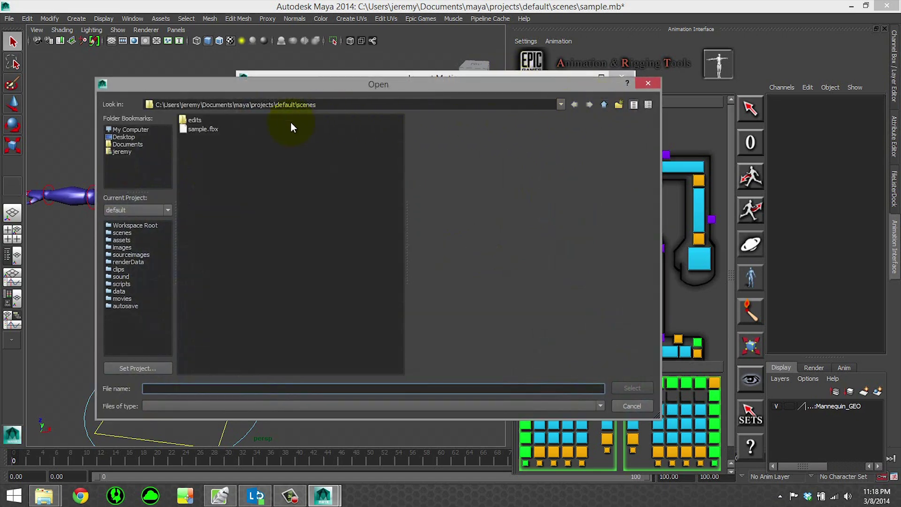
double_click(209, 134)
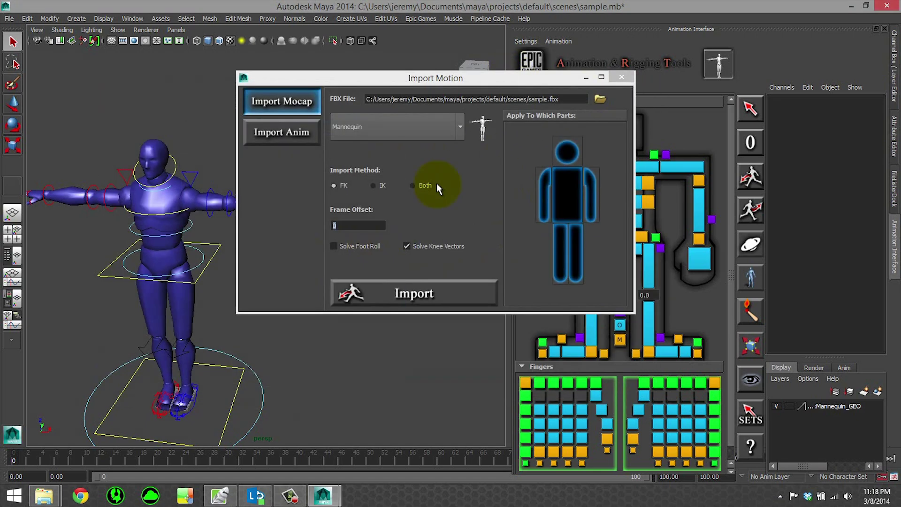
left_click(412, 186)
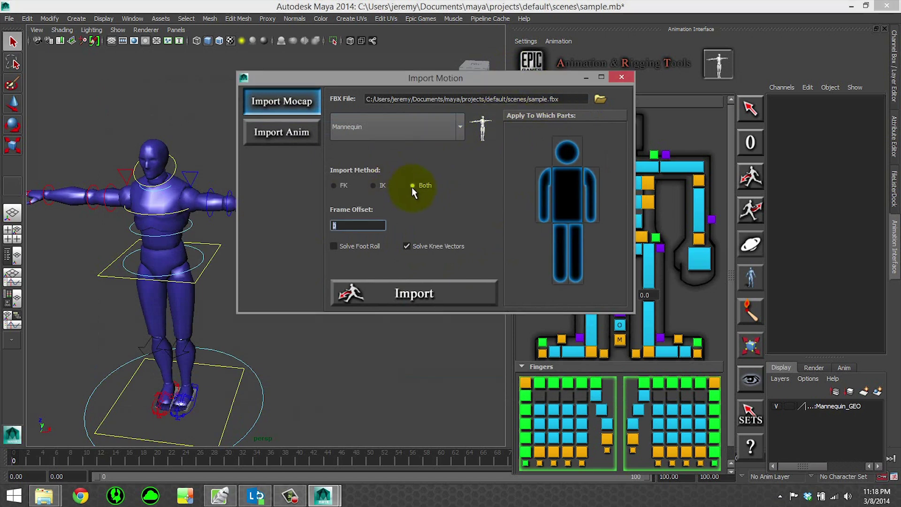
left_click(441, 297)
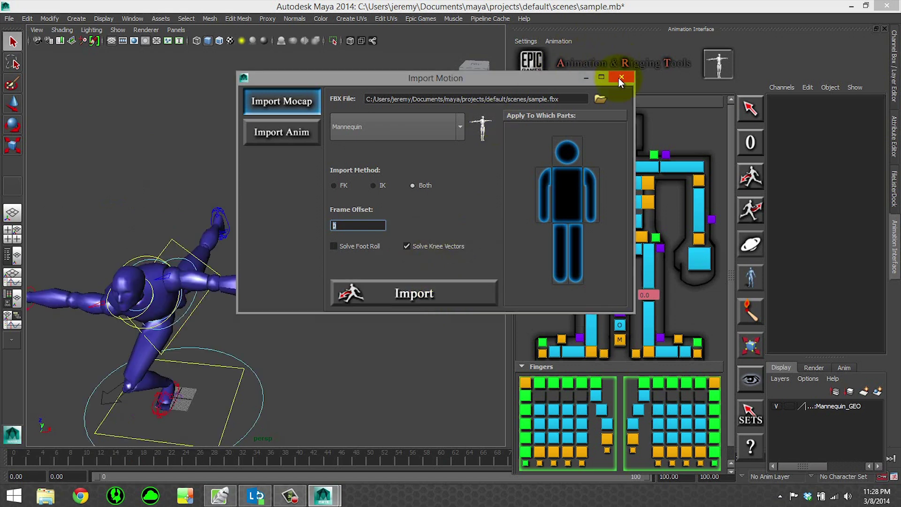
Step: Close the import window, scrub through the imported motion, check the keys of the body control and return to frame 0
left_click(620, 78)
left_click_drag(27, 454, 377, 458)
left_click(196, 311)
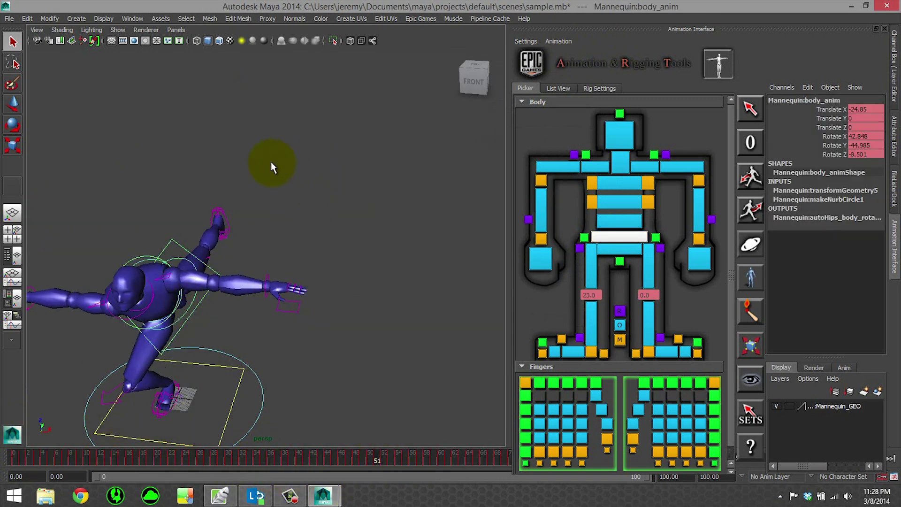
left_click(99, 395)
left_click_drag(203, 452, 13, 454)
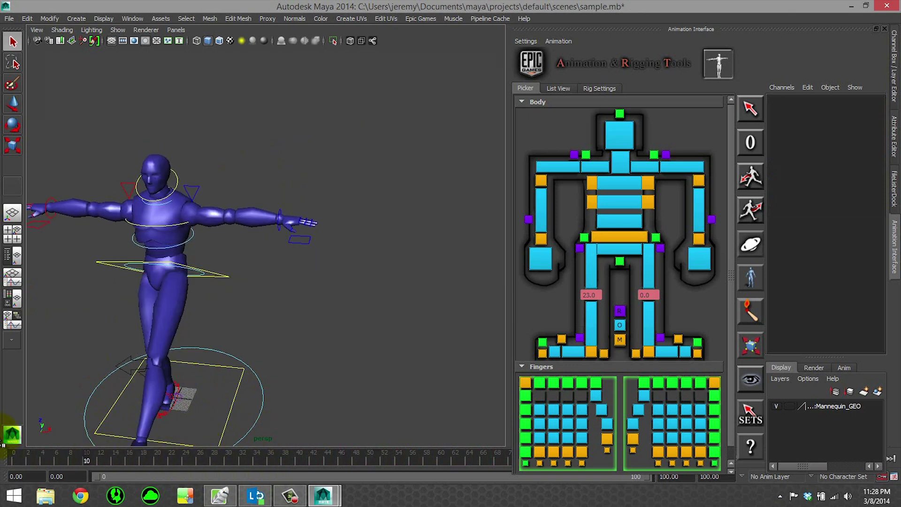
Step: Reopen the Import Motion window on Import Anim and inspect the project and character choices, keeping Sample and Mannequin
left_click(750, 173)
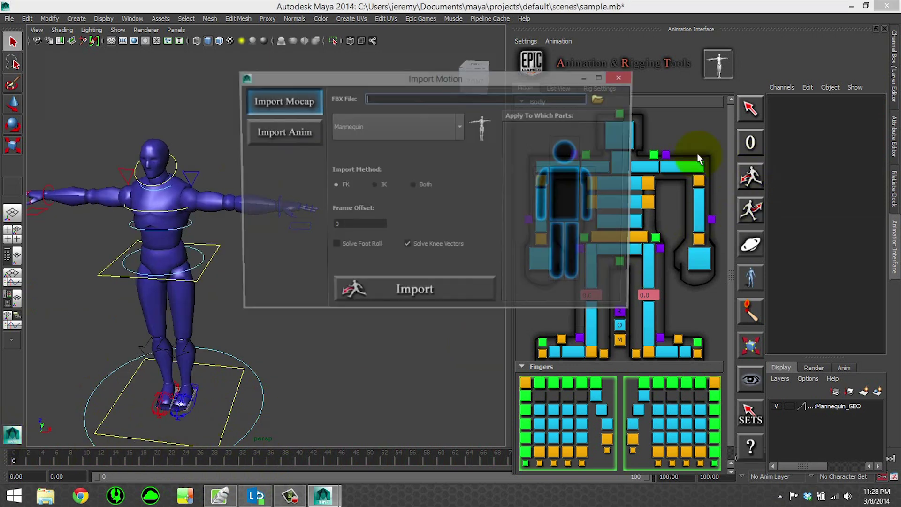
left_click(275, 126)
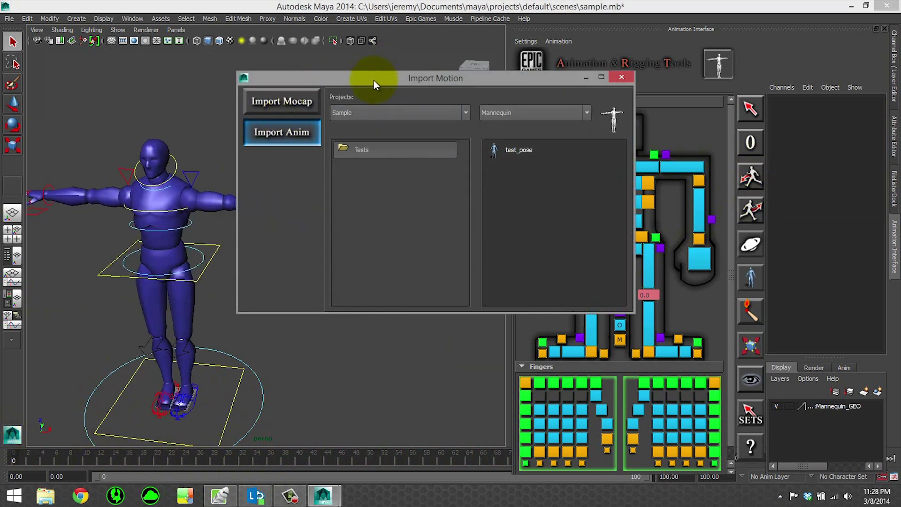
left_click_drag(374, 80, 343, 74)
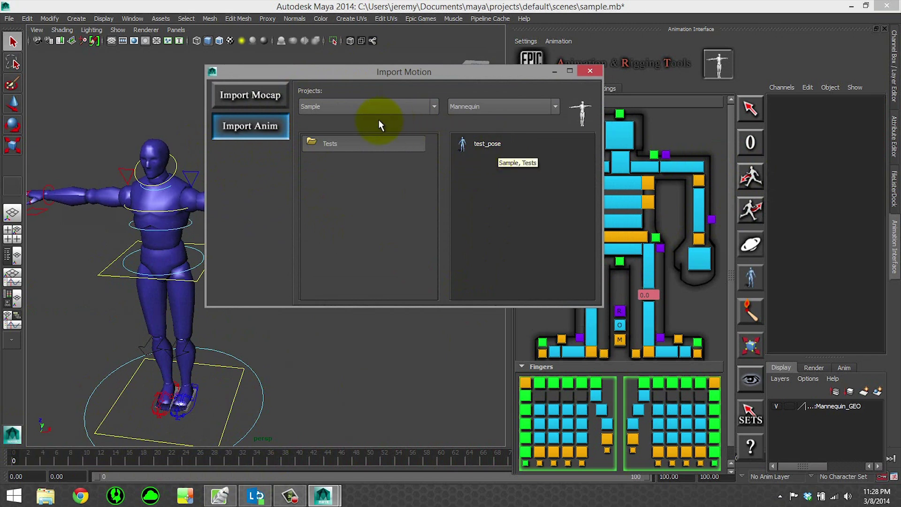
left_click(369, 108)
left_click(369, 109)
left_click(521, 106)
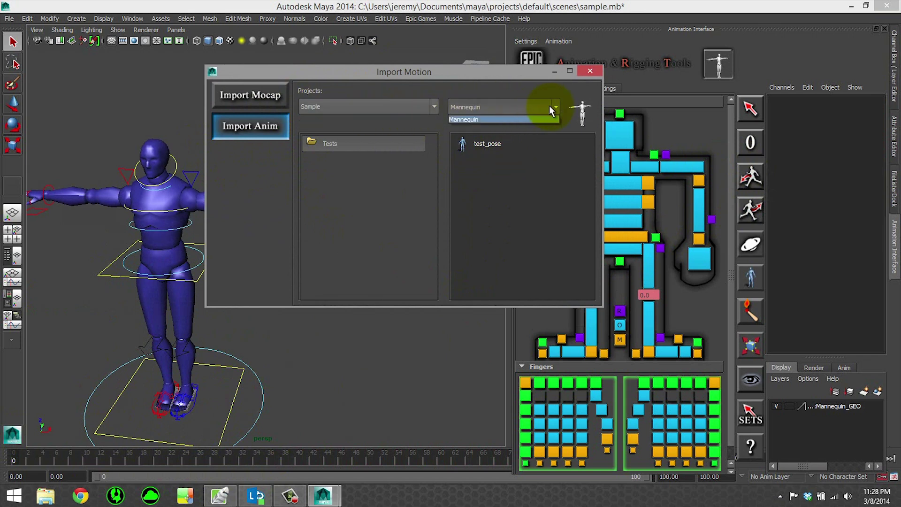
left_click(549, 105)
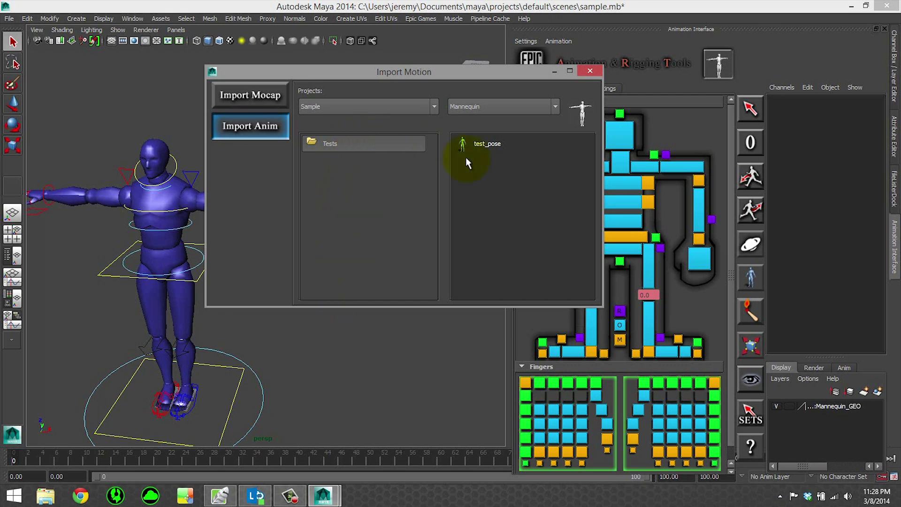
Step: Show the import options for the test_pose animation and close the Import Motion window without importing
right_click(477, 145)
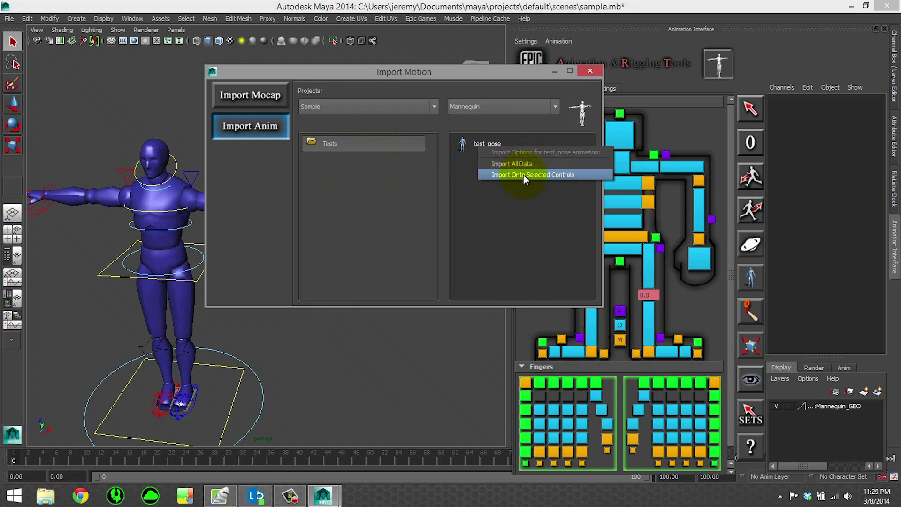
left_click(591, 70)
left_click(590, 72)
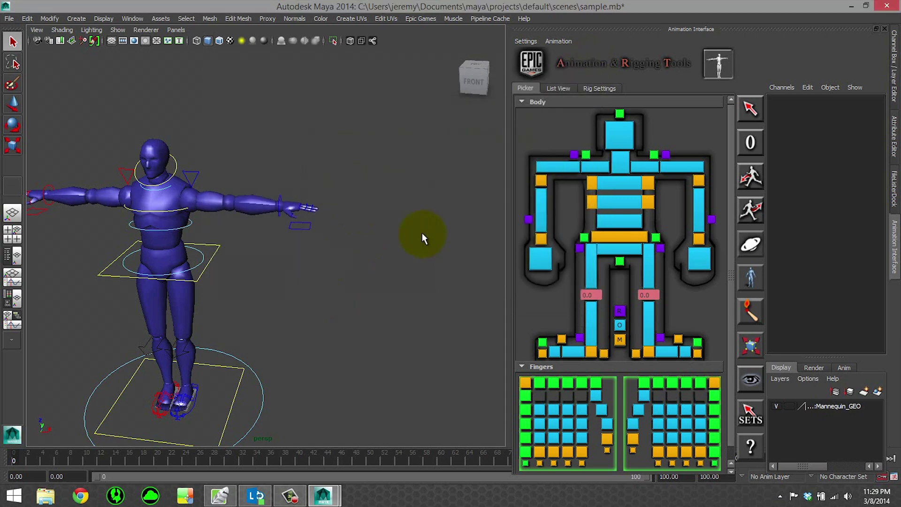